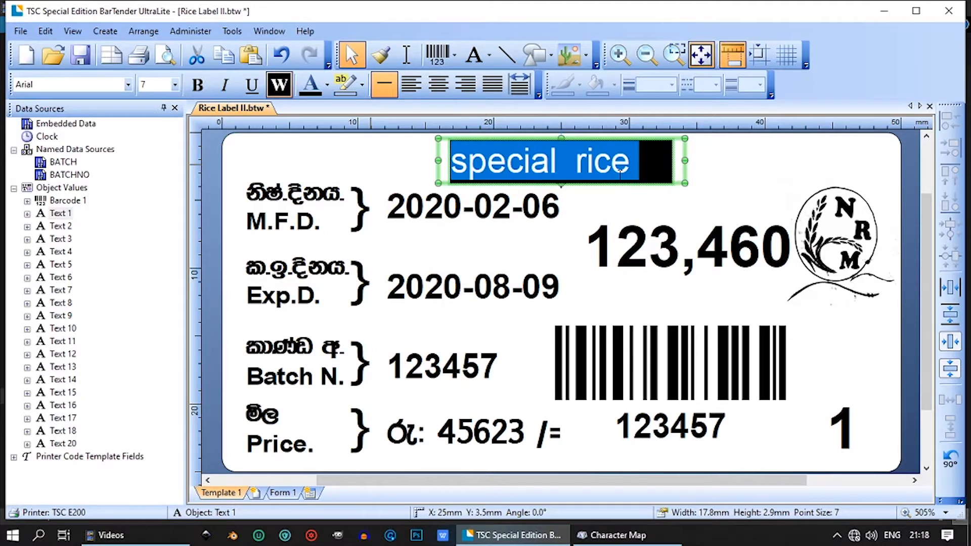
Step: Replace the title text at the top of the label with "steam rice"
key("BackSpace")
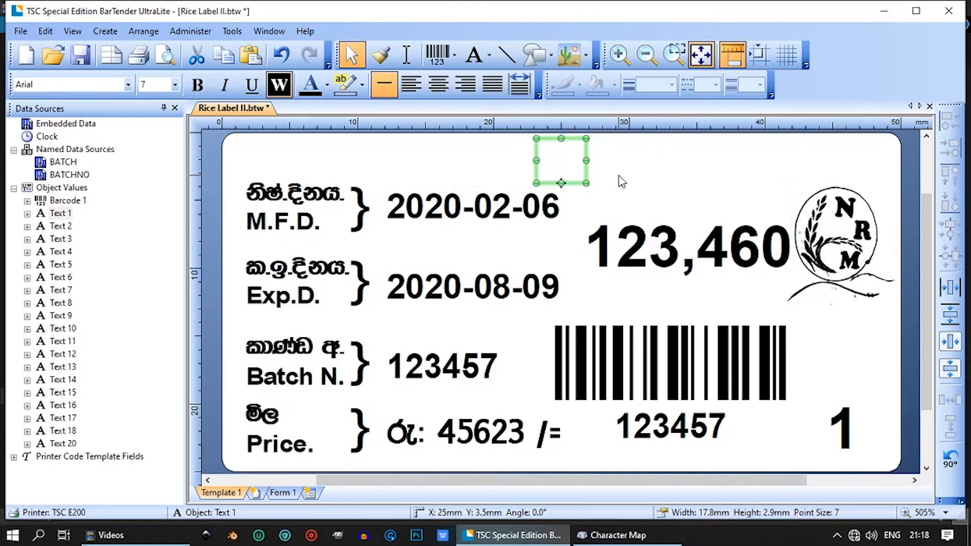
type("stea")
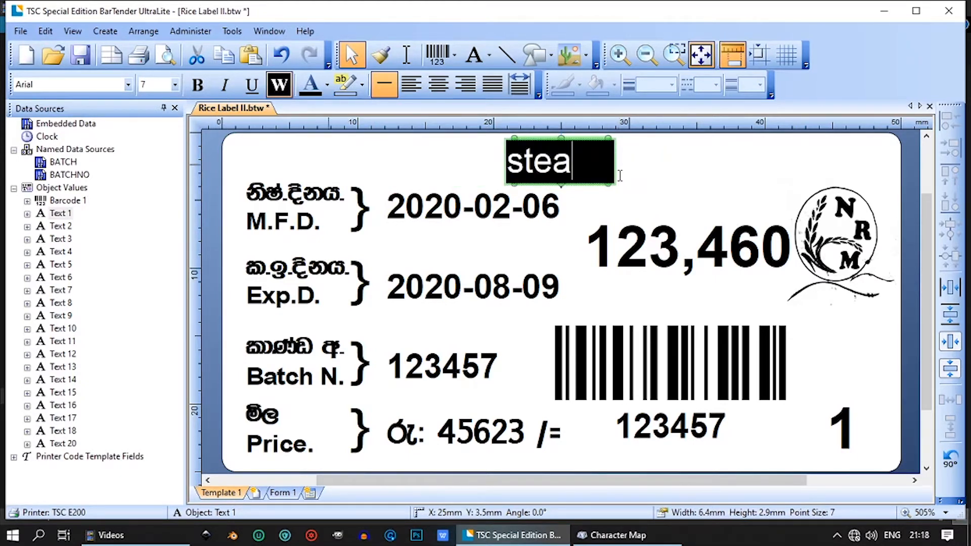
type("m")
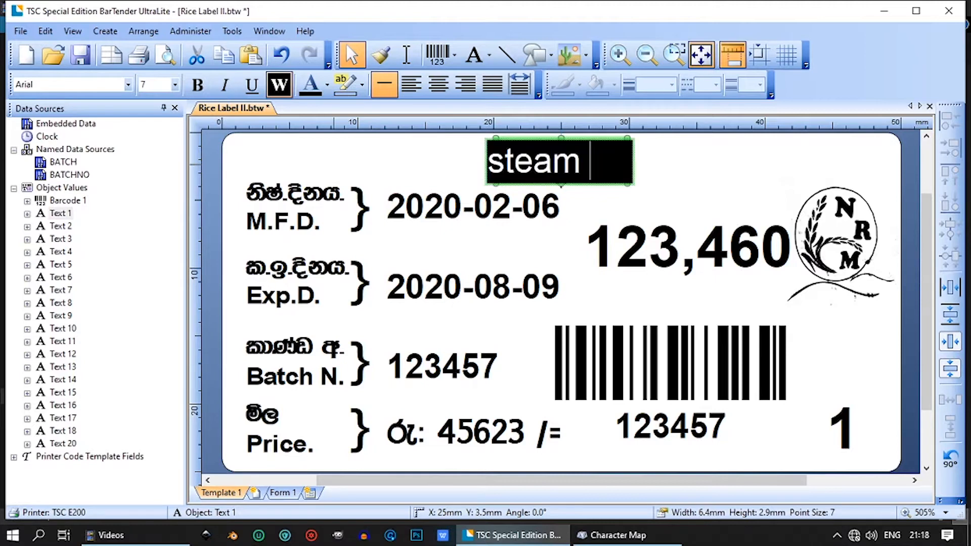
type(" rice")
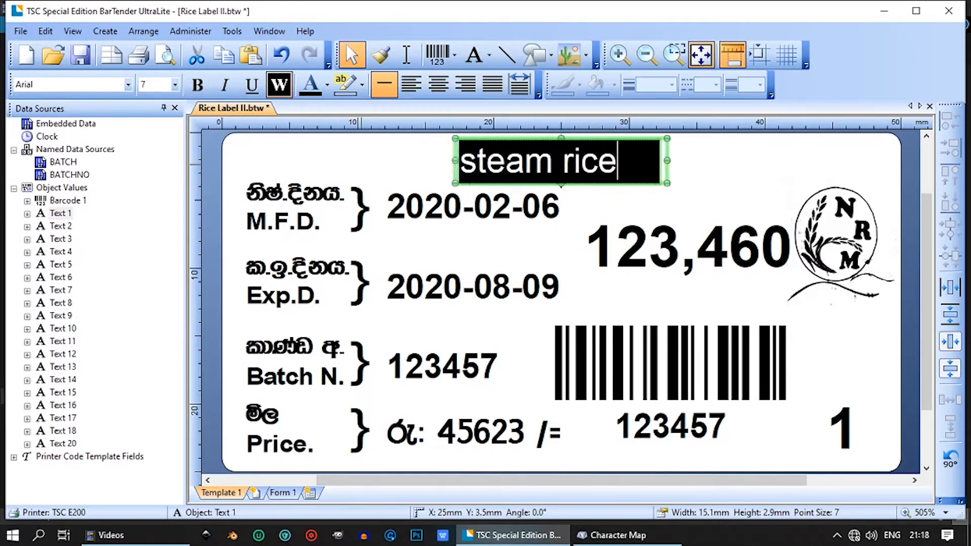
key("Escape")
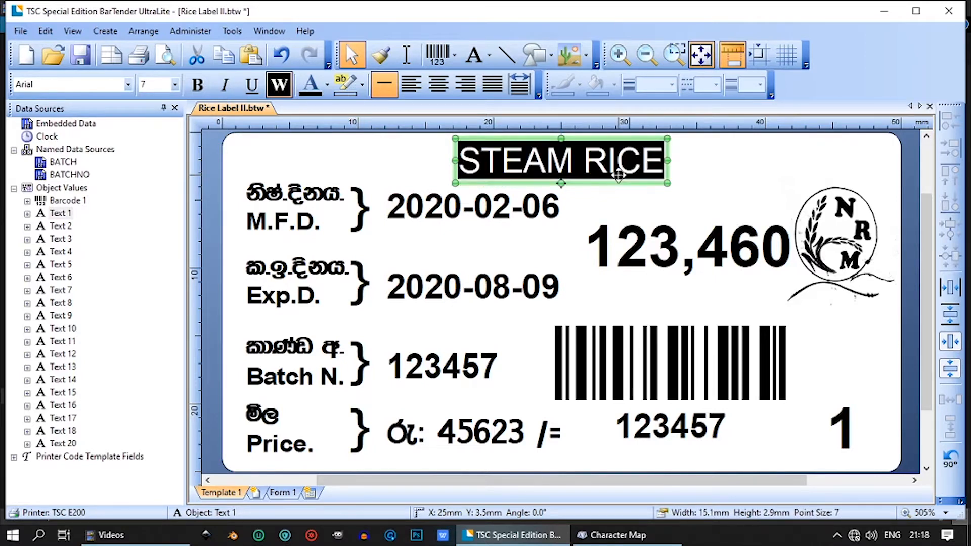
left_click(757, 182)
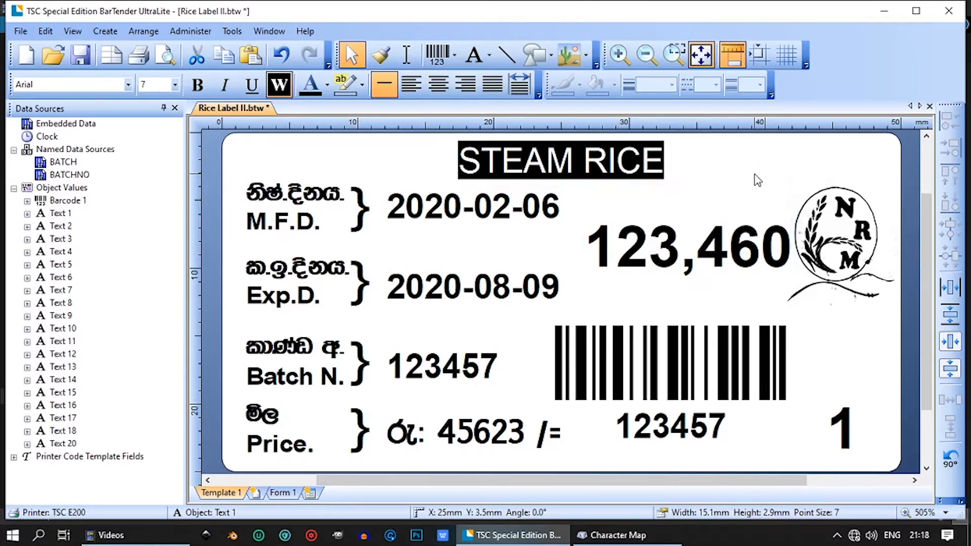
Step: Try Numeric Only, Hexadecimal Only, Alpha Only and Alphanumeric Only as allowable characters in the title text's character filter
double_click(641, 181)
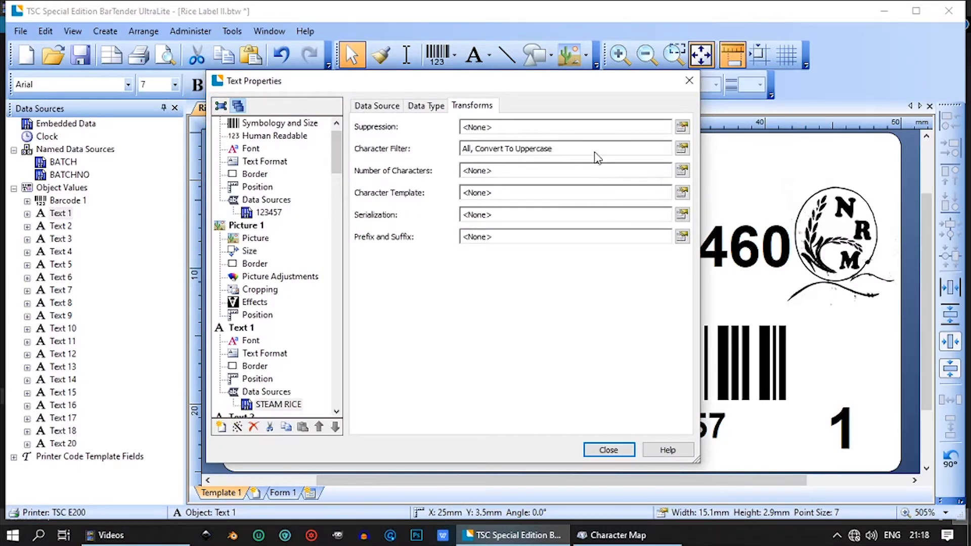
left_click(683, 150)
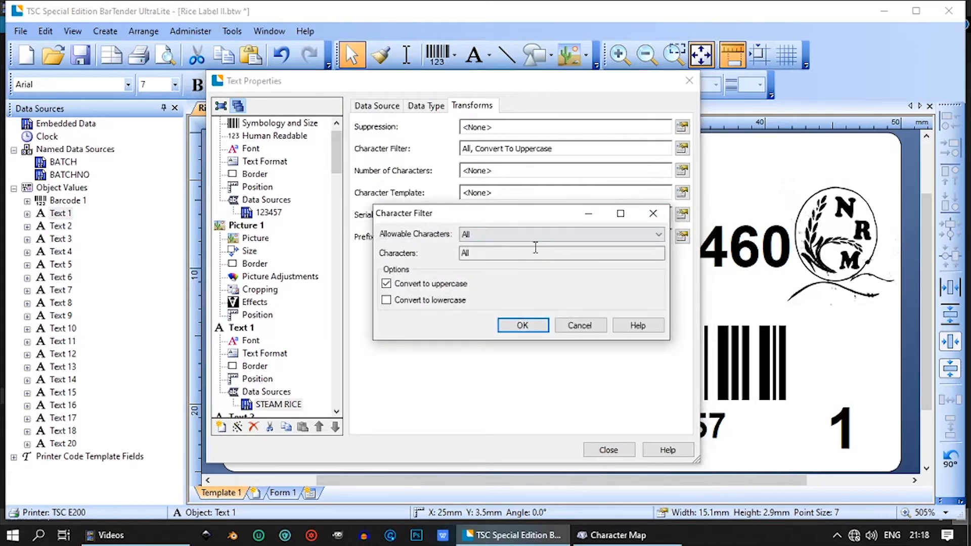
left_click(481, 235)
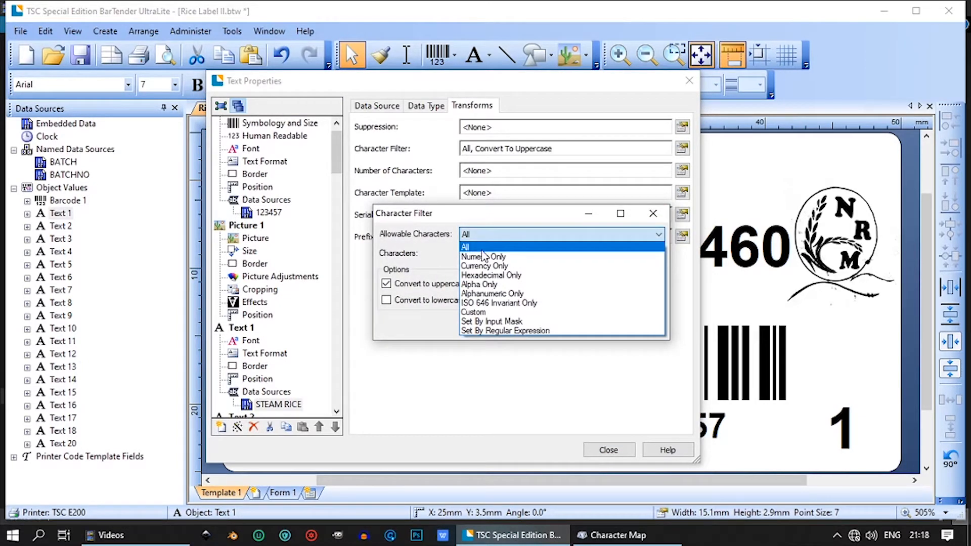
left_click(481, 257)
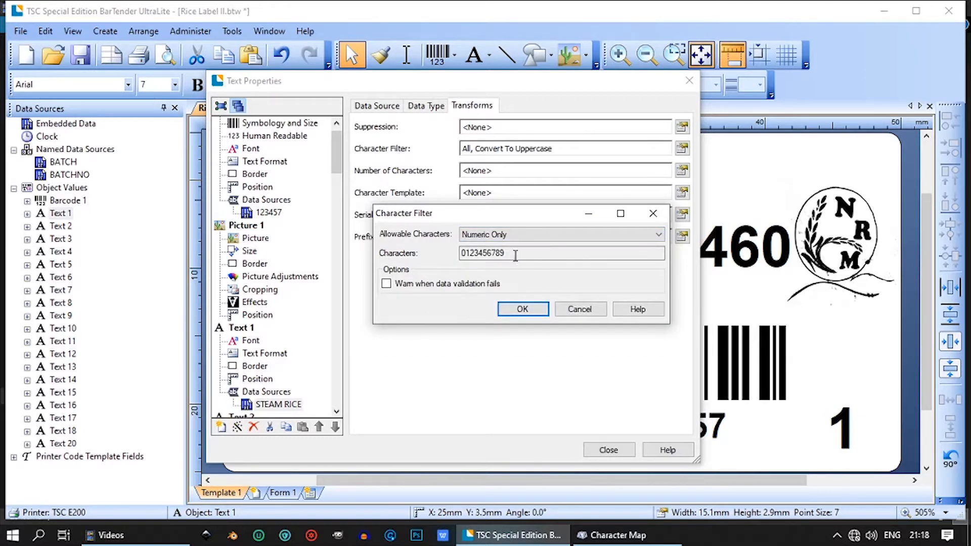
left_click(516, 235)
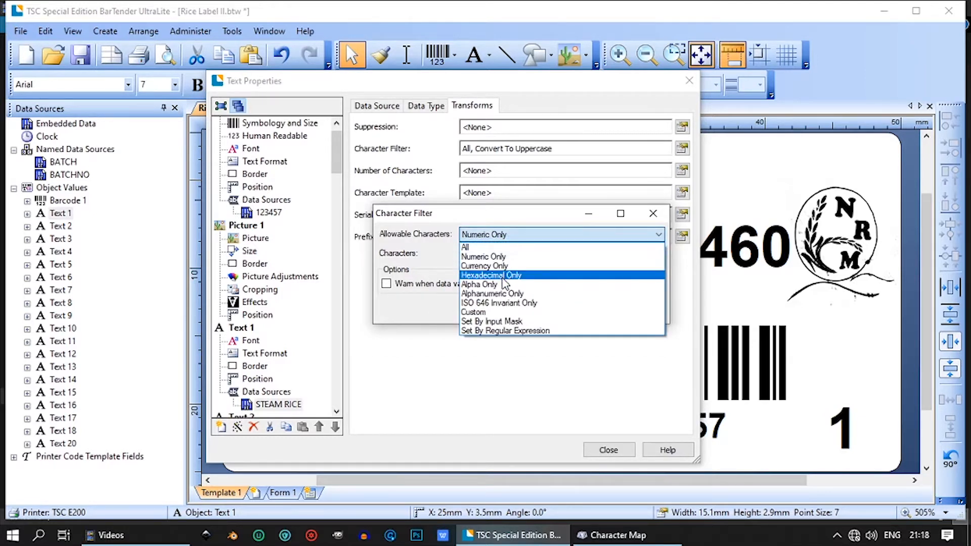
left_click(504, 277)
left_click(506, 234)
left_click(504, 284)
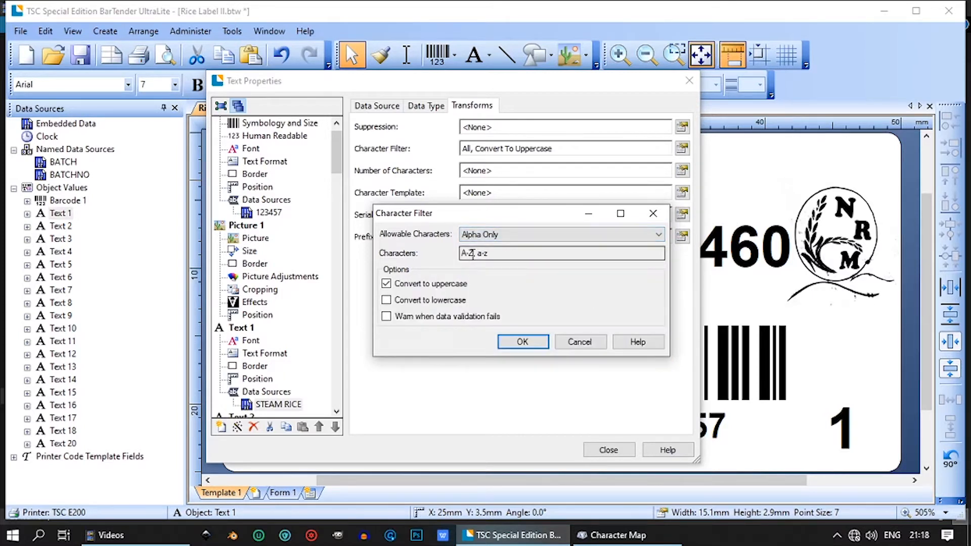
left_click(497, 237)
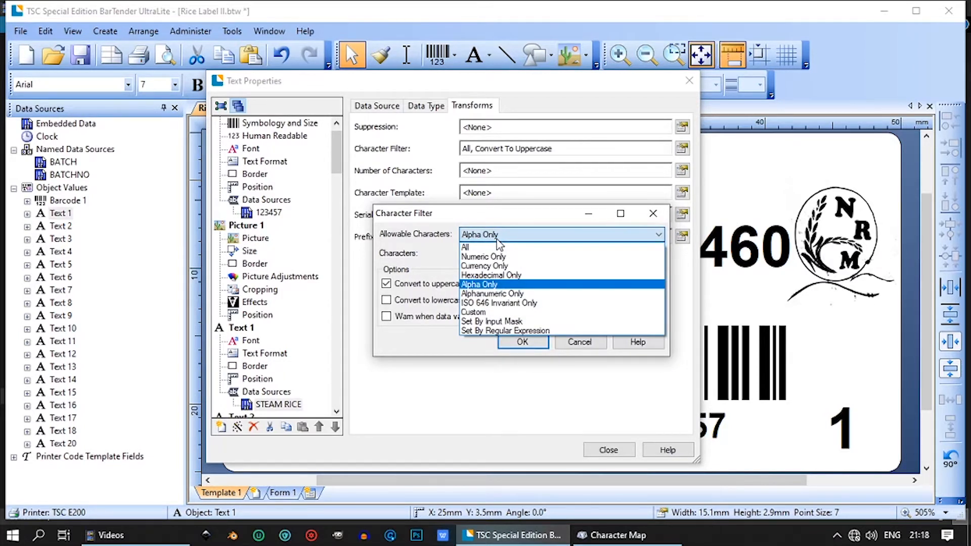
left_click(505, 293)
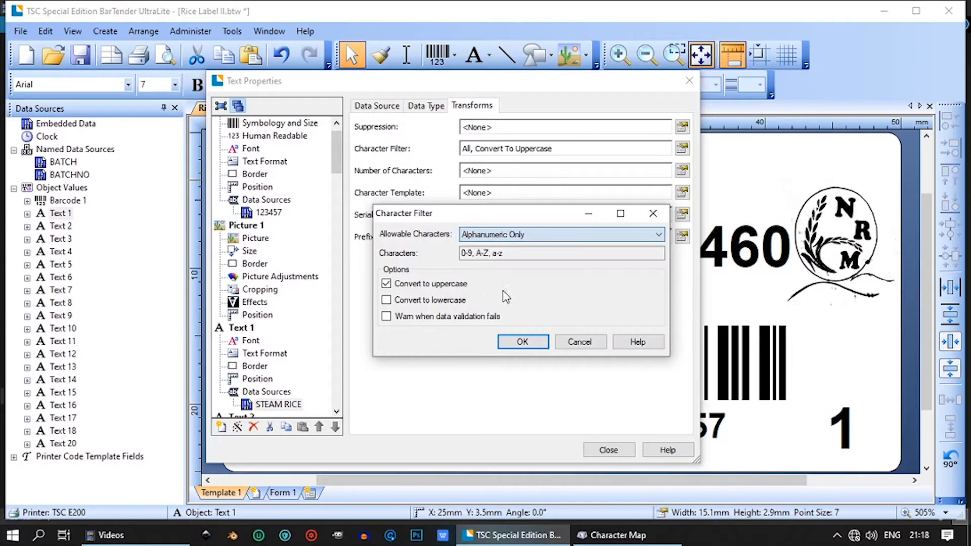
Step: Set the title filter's allowable characters back to All, accept the filter and close the text properties
left_click(503, 235)
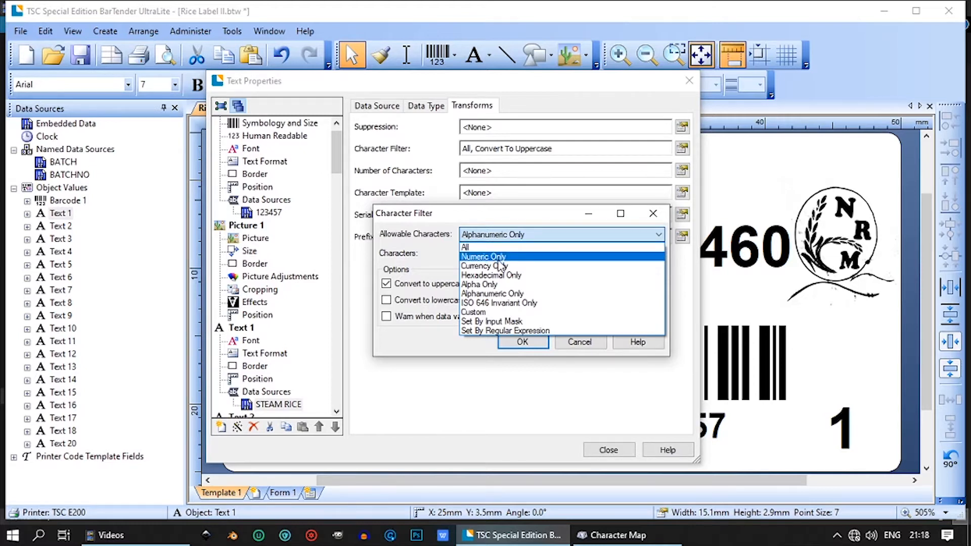
left_click(493, 248)
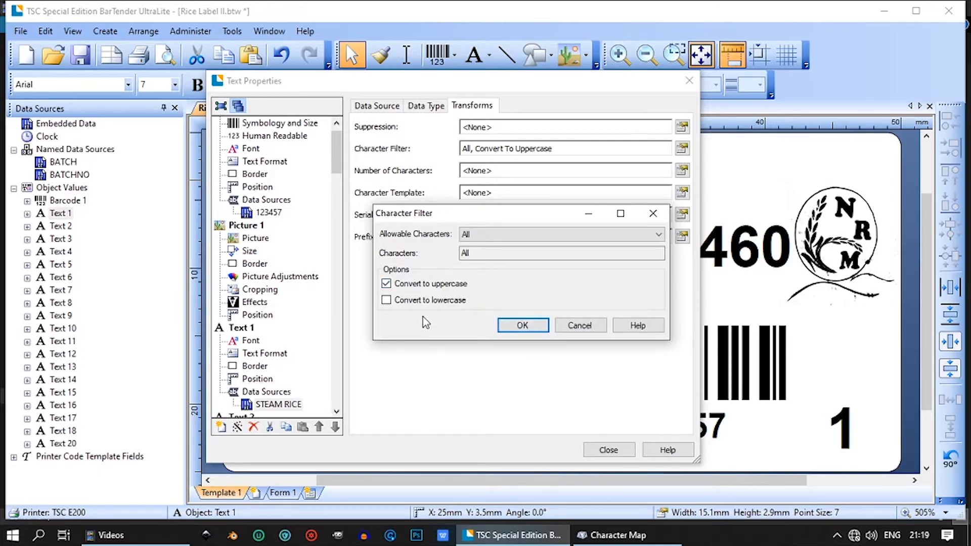
left_click(520, 326)
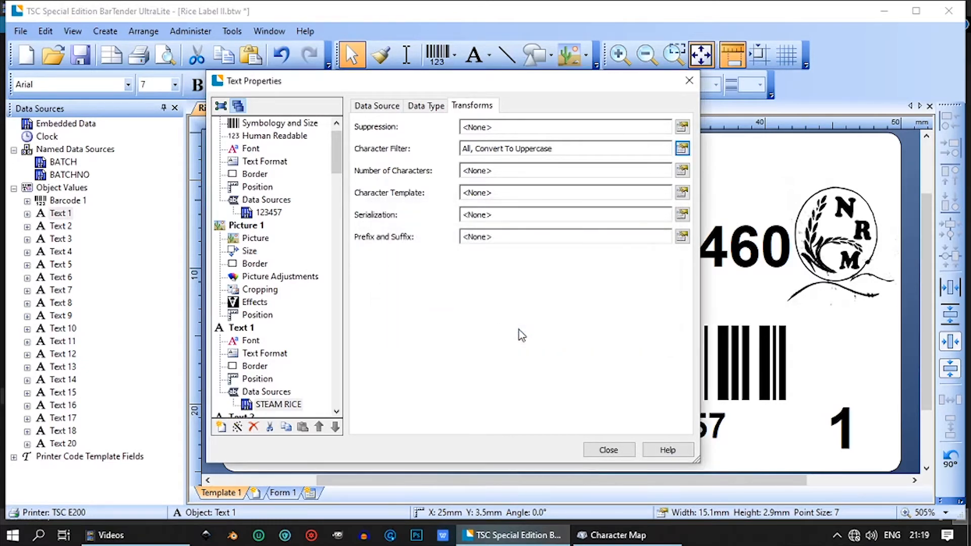
left_click(626, 452)
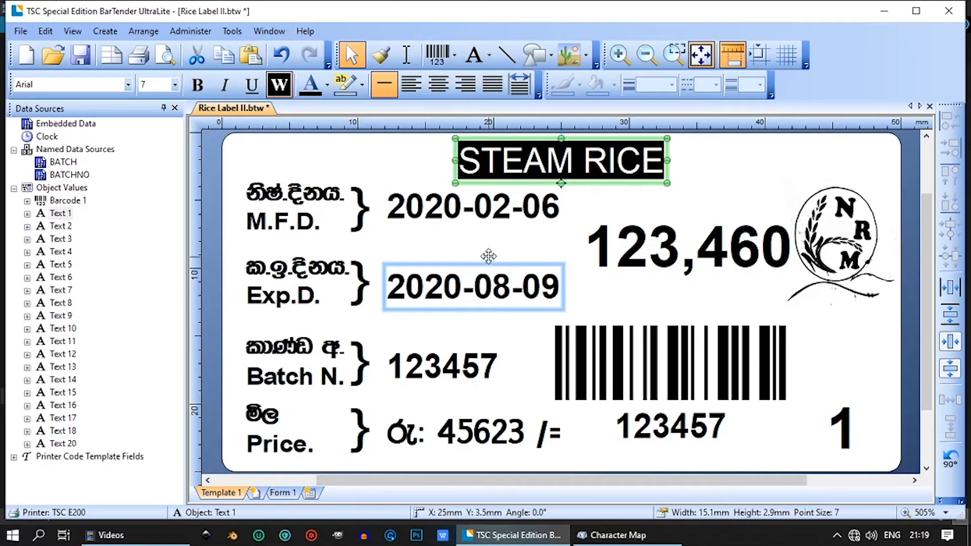
Step: Try to replace the M.F.D. date with the plain number 256
left_click(482, 227)
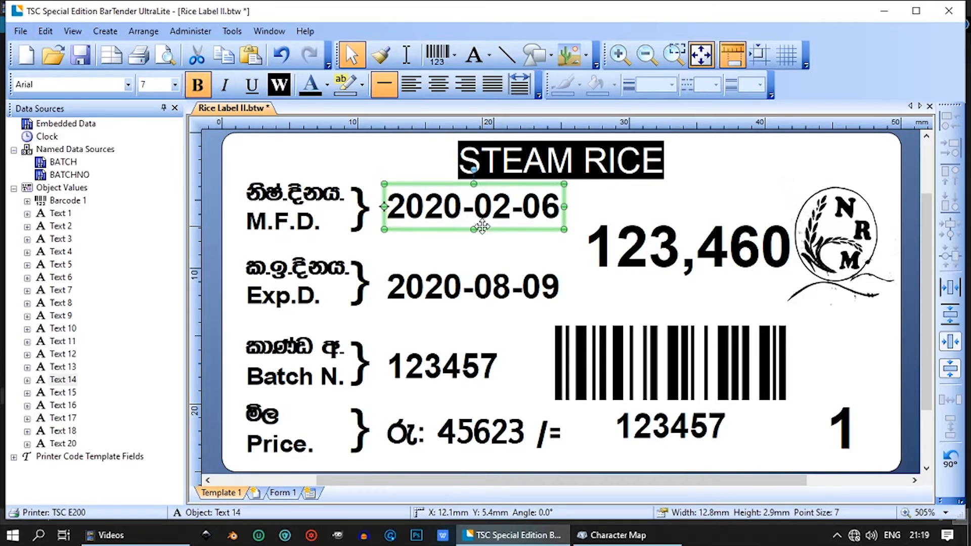
double_click(482, 228)
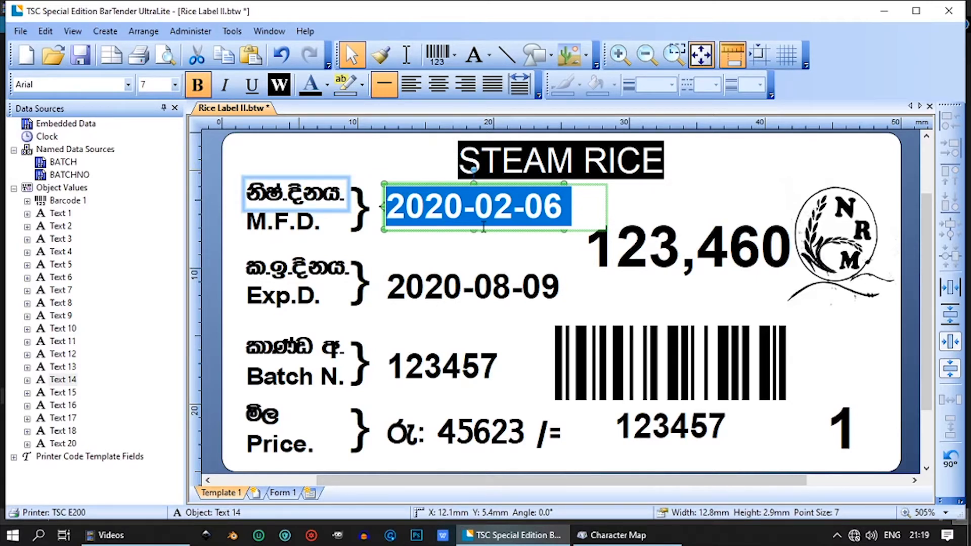
key("BackSpace")
type("2")
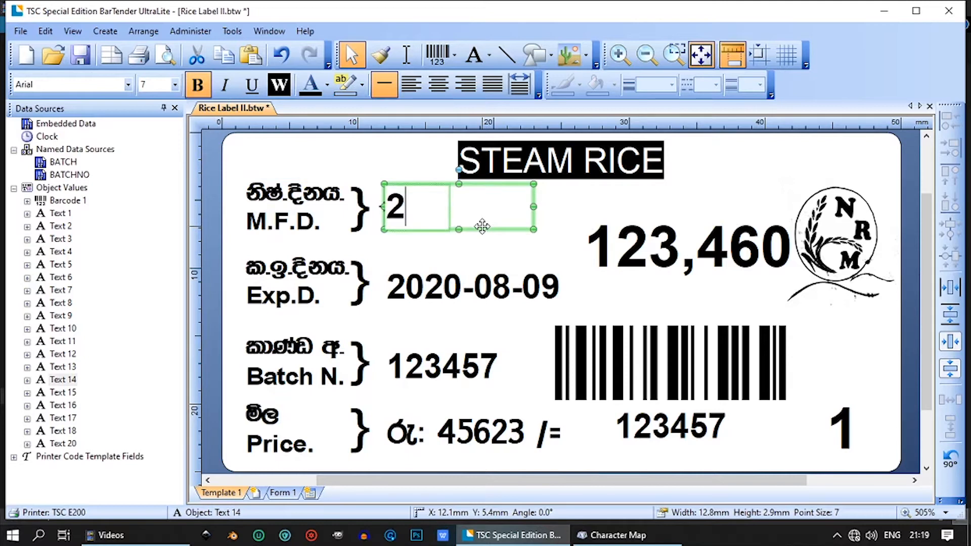
key("BackSpace")
type("256")
key("Escape")
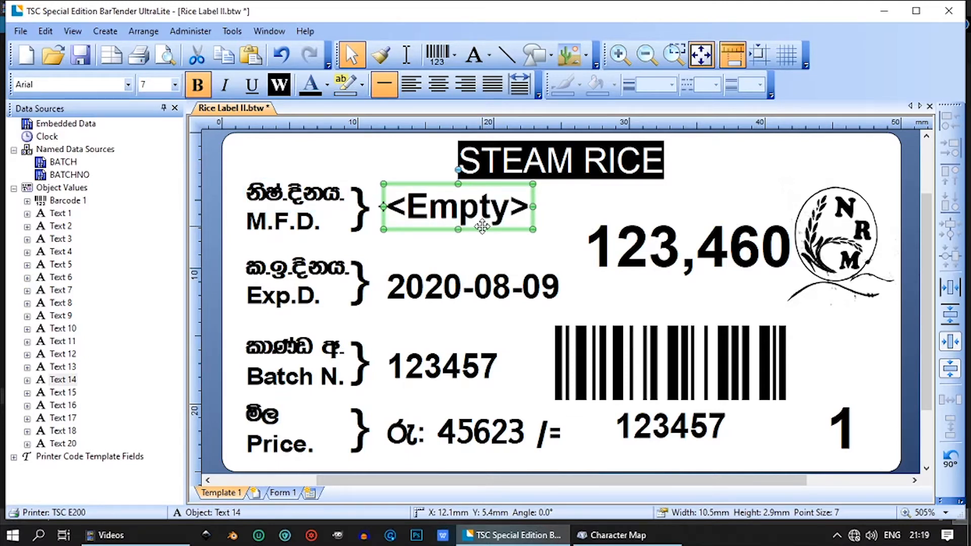
Step: Set the M.F.D. date on the label to 2020-05-06
double_click(482, 227)
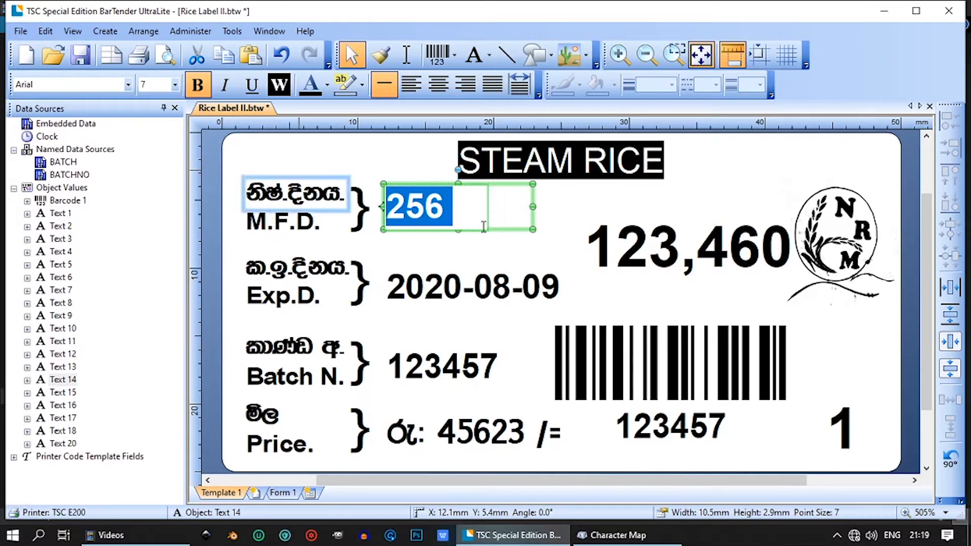
type("2020")
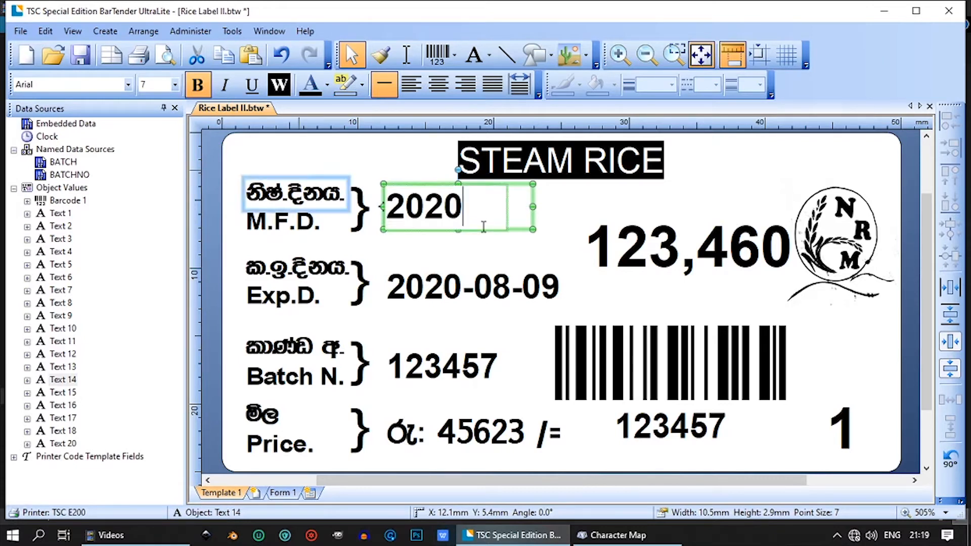
type(".5.")
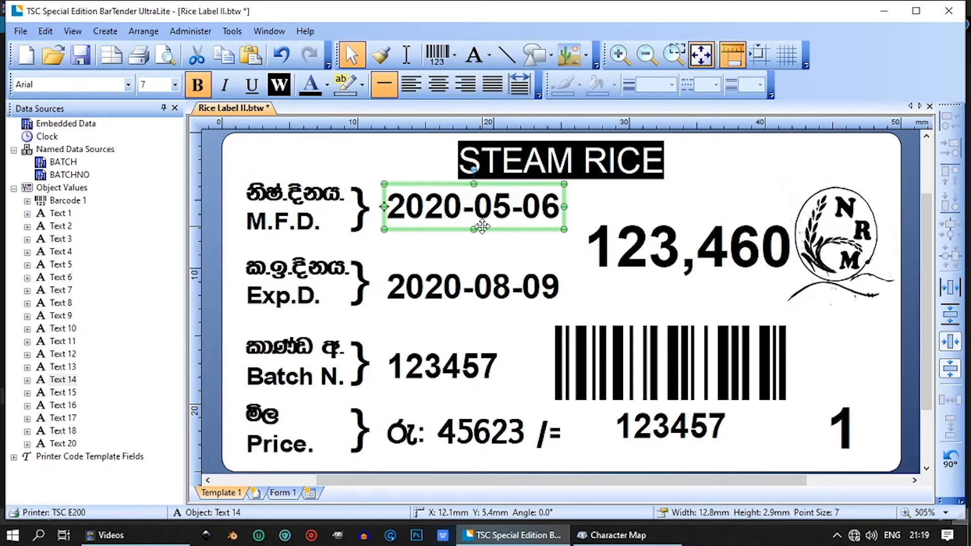
Step: Try to replace the Exp.D. date with 202065, without separators
left_click(469, 302)
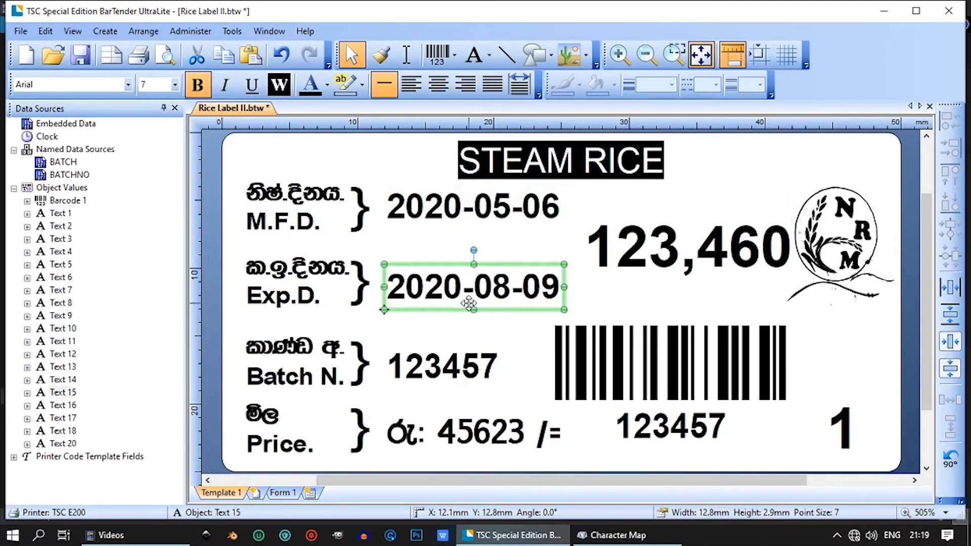
double_click(469, 302)
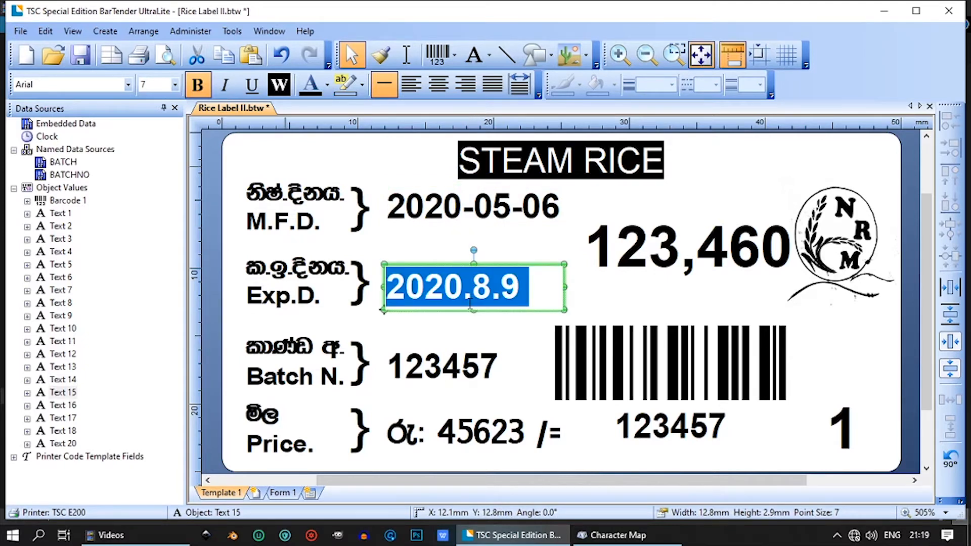
type("20")
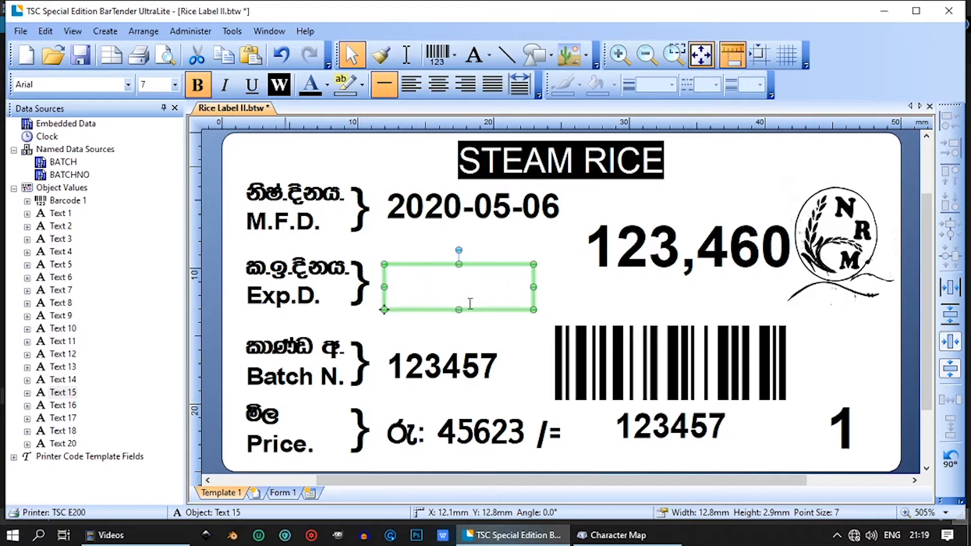
type("2065")
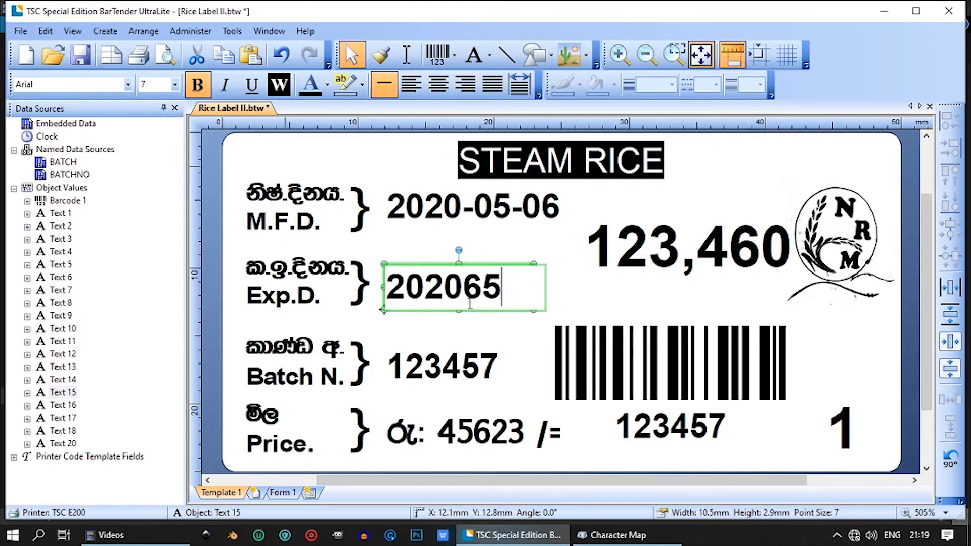
key("Return")
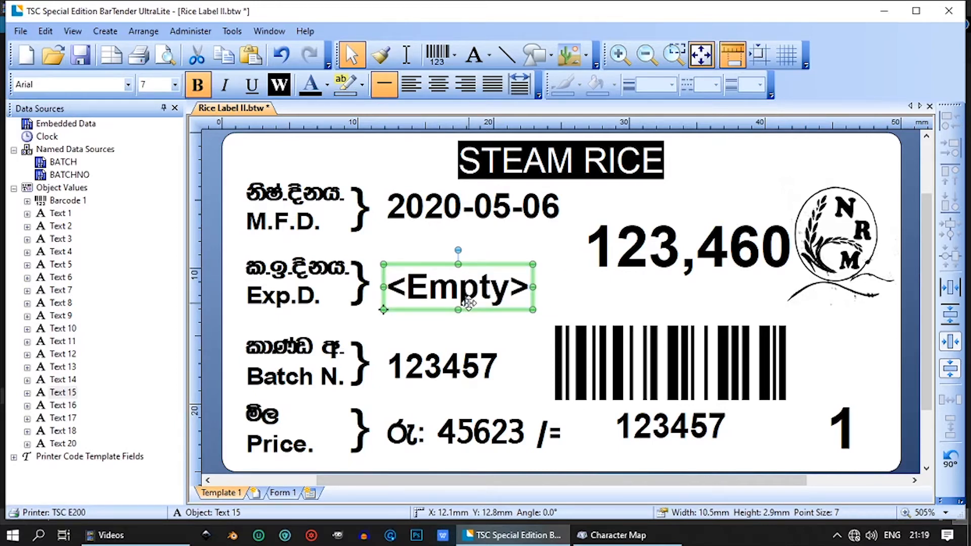
Step: Set the Exp.D. date to 2020.5.8
double_click(469, 302)
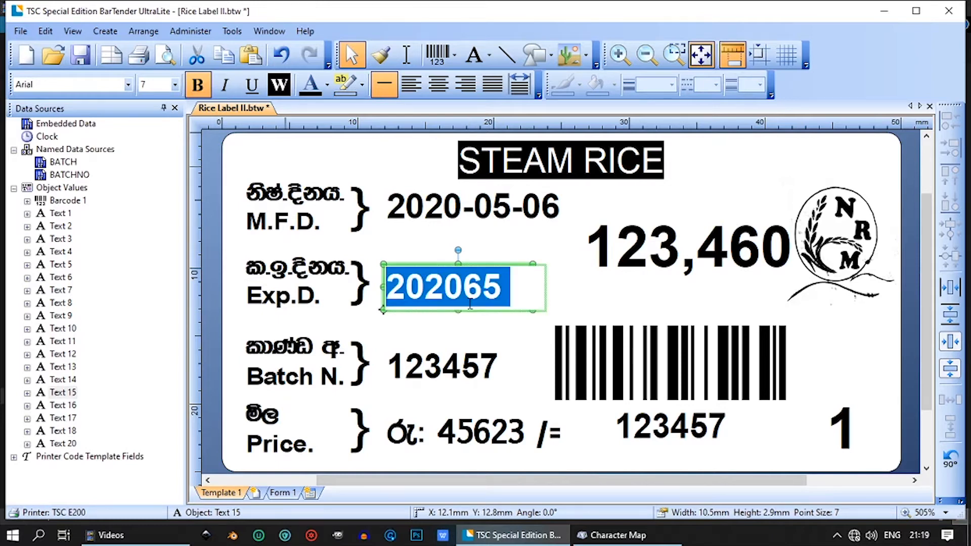
type("2020")
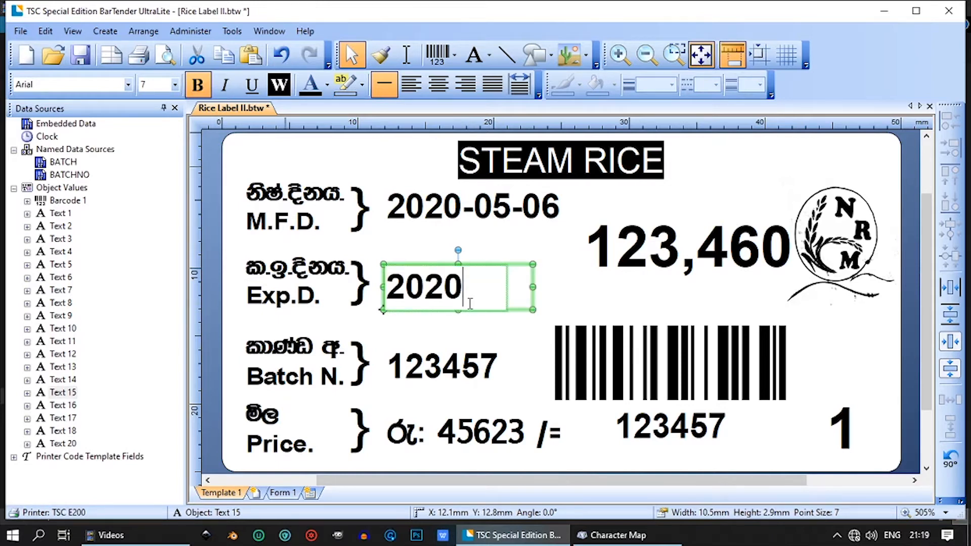
type(".5.")
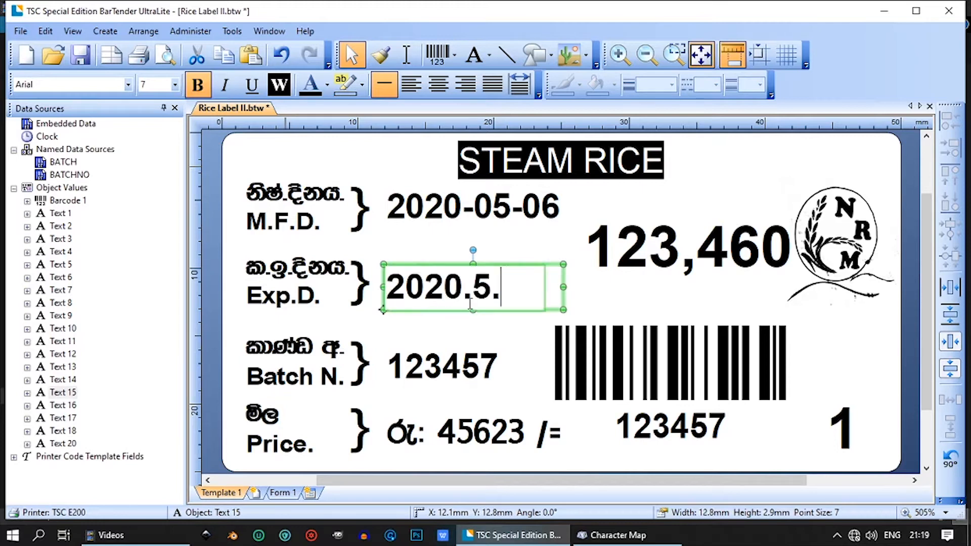
type("8")
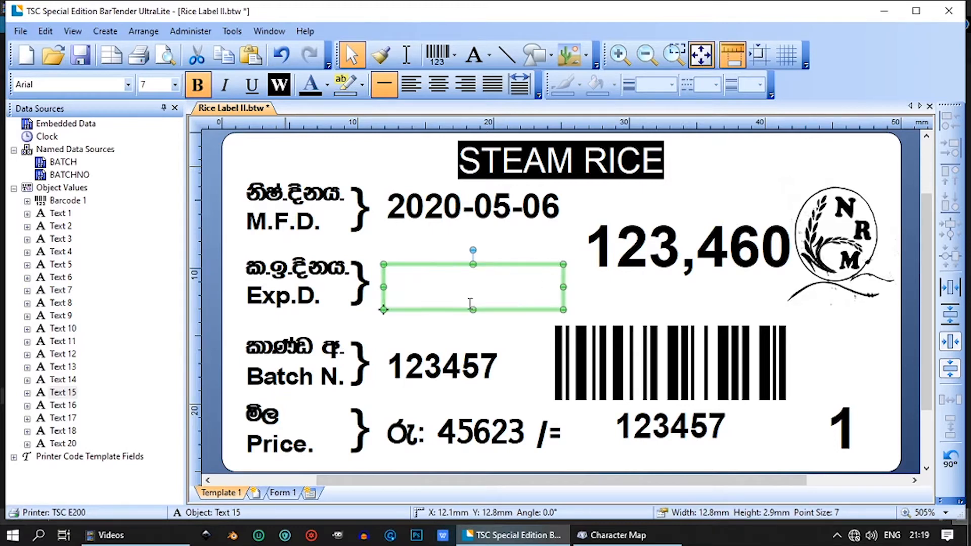
key("Return")
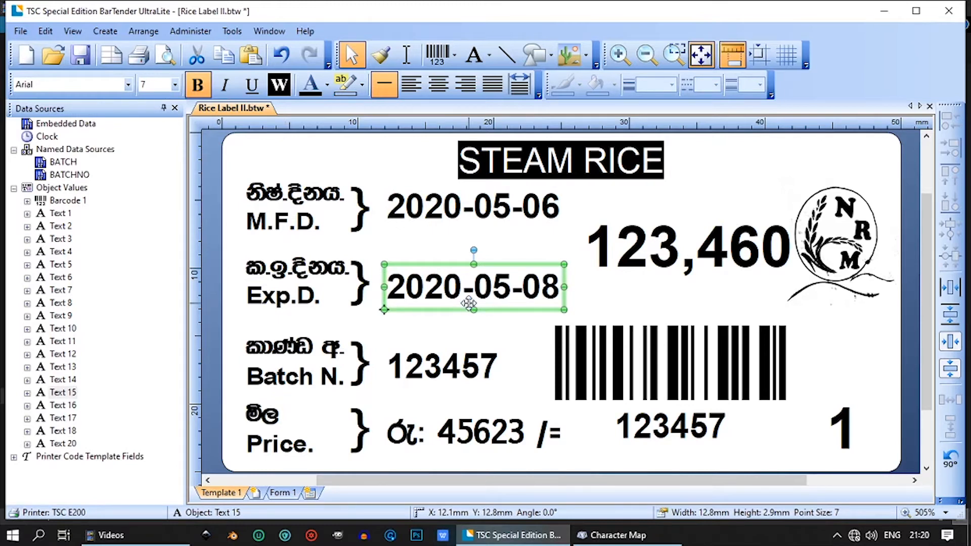
Step: Rename the data source of the Batch N. value from BATCHNO to NEWBATCH
left_click(434, 384)
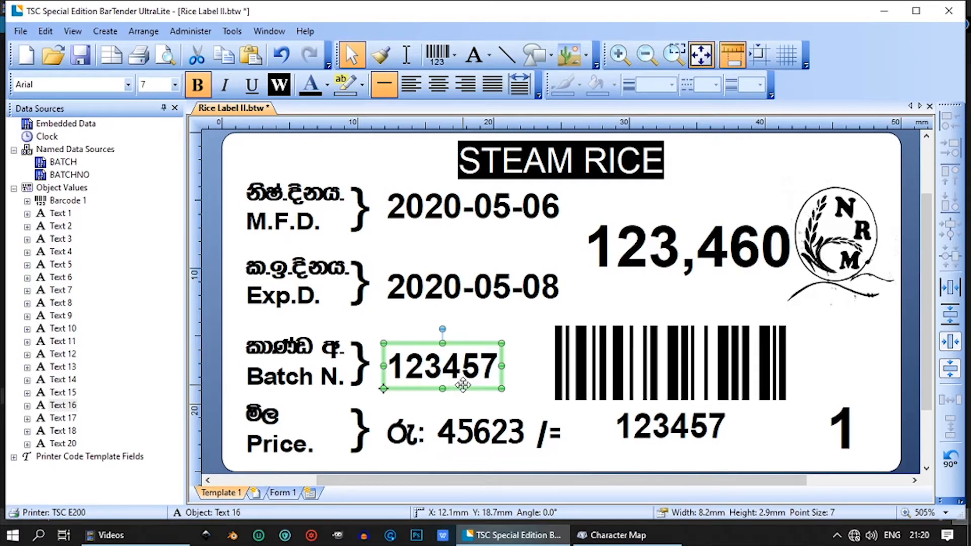
double_click(463, 385)
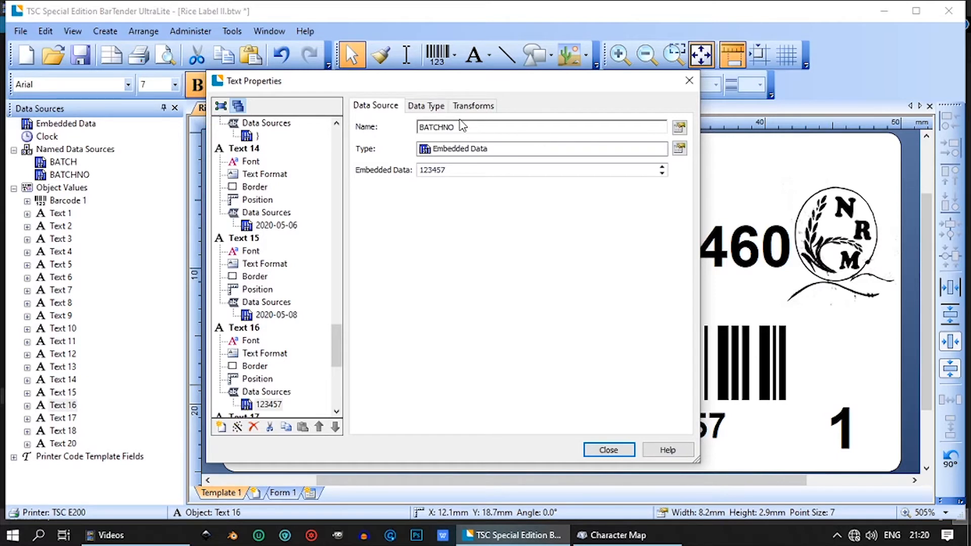
left_click(679, 128)
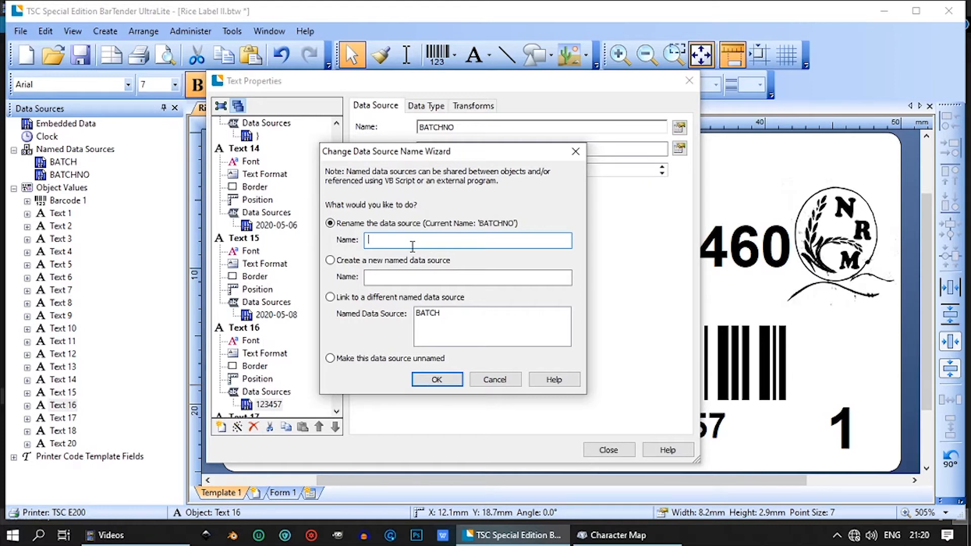
type("NEWBATCH")
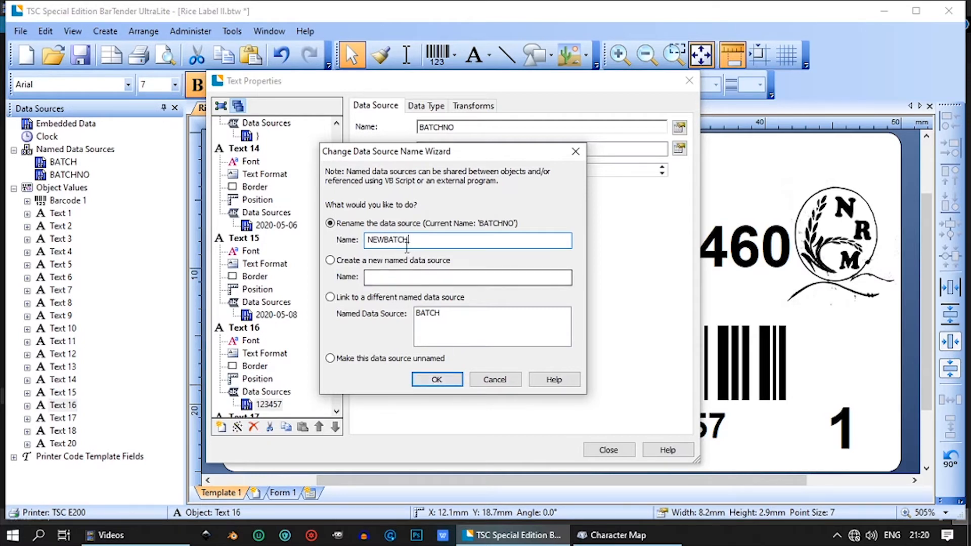
left_click(433, 377)
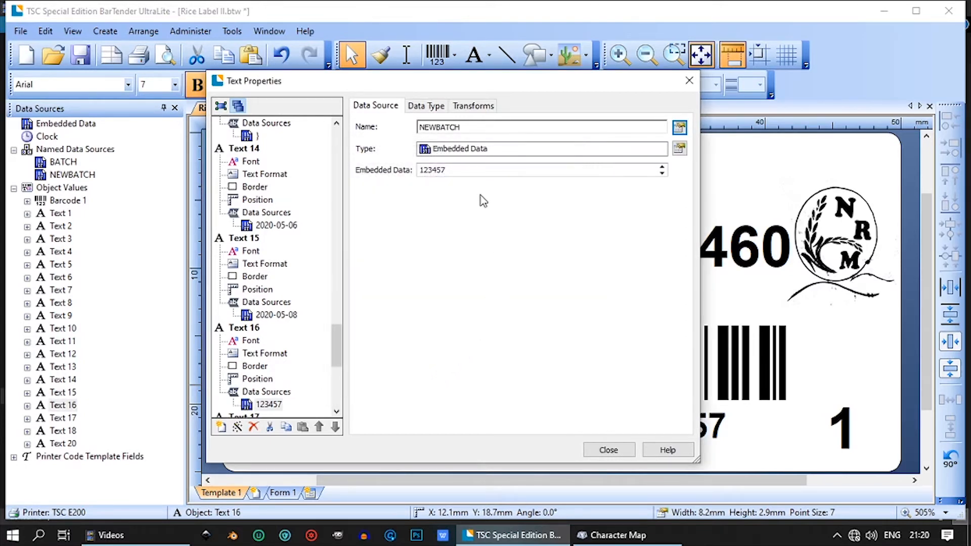
left_click(608, 449)
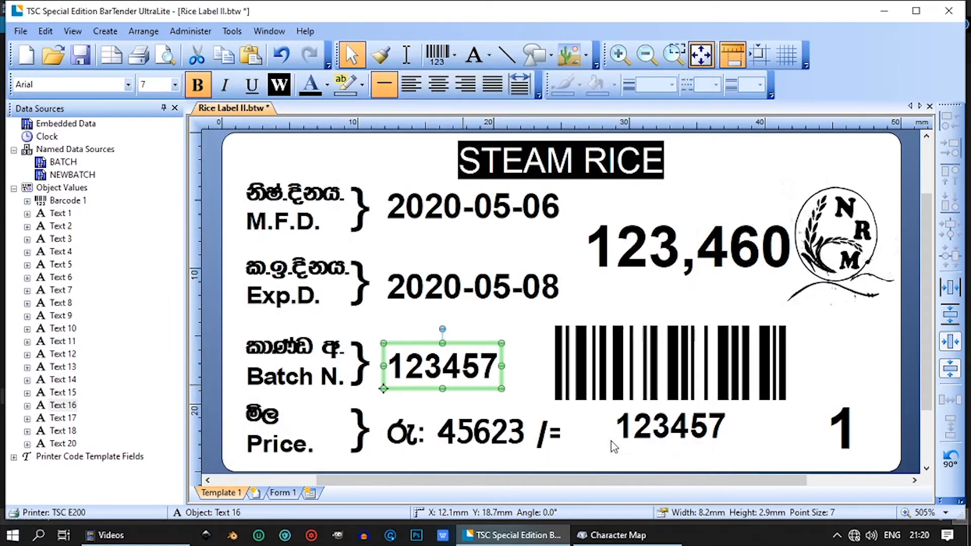
Step: Link the barcode's data source to the existing named data source NEWBATCH
double_click(631, 394)
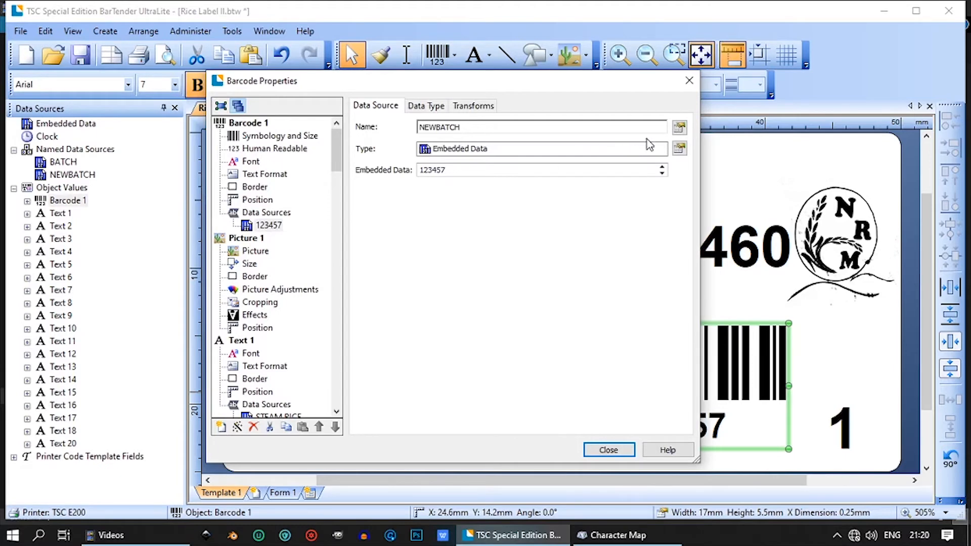
left_click(681, 149)
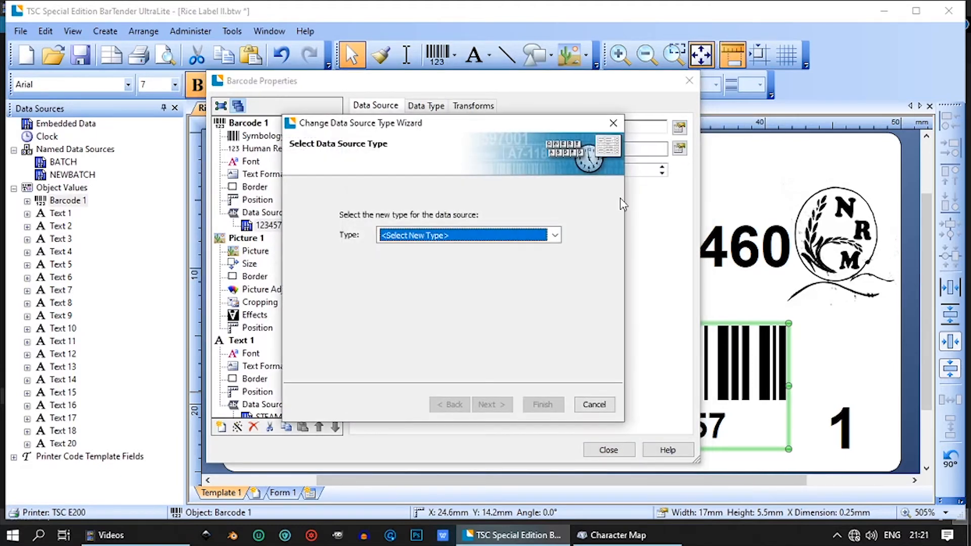
left_click(554, 235)
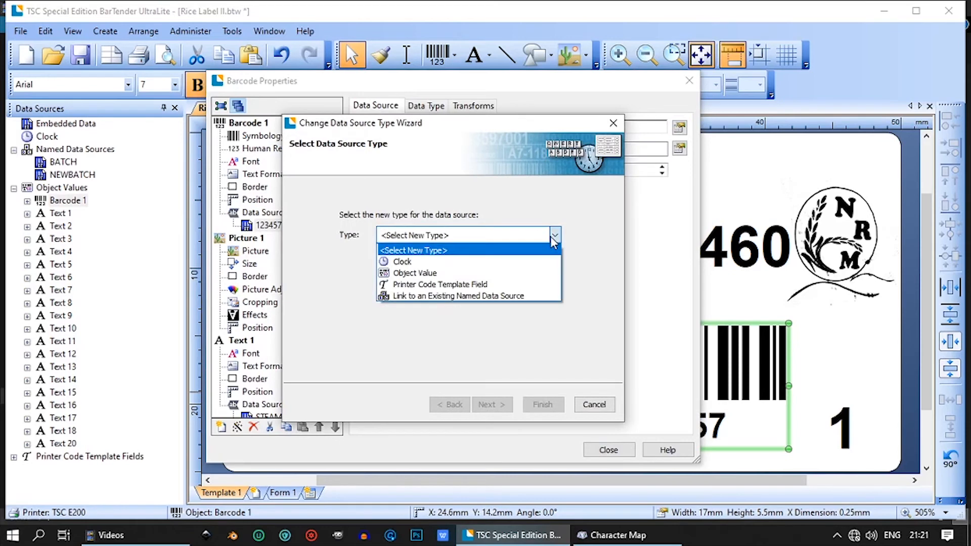
left_click(514, 297)
left_click(487, 404)
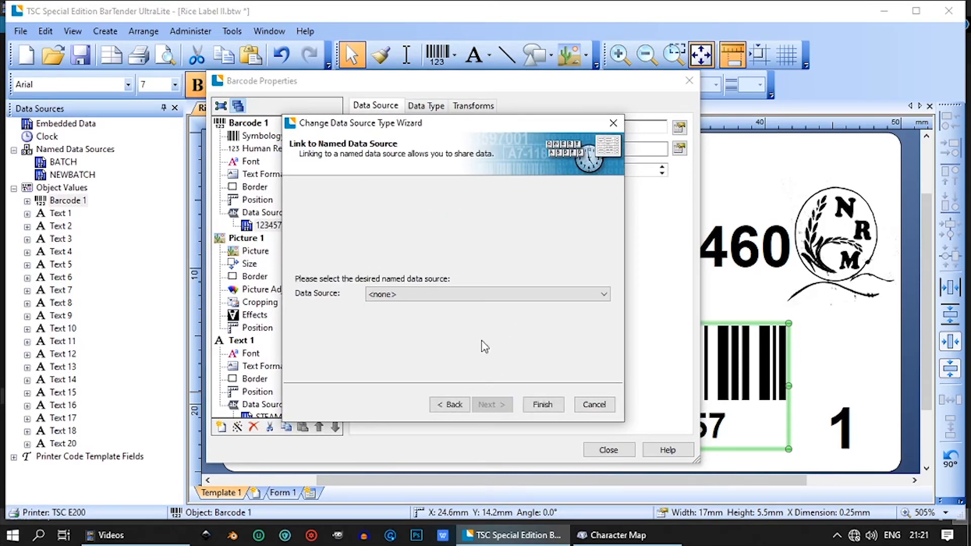
left_click(476, 297)
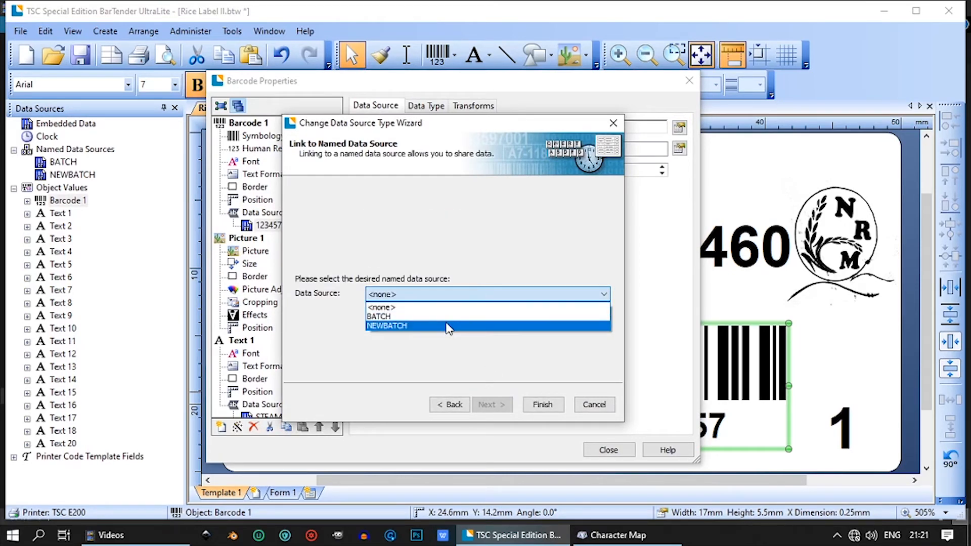
left_click(449, 326)
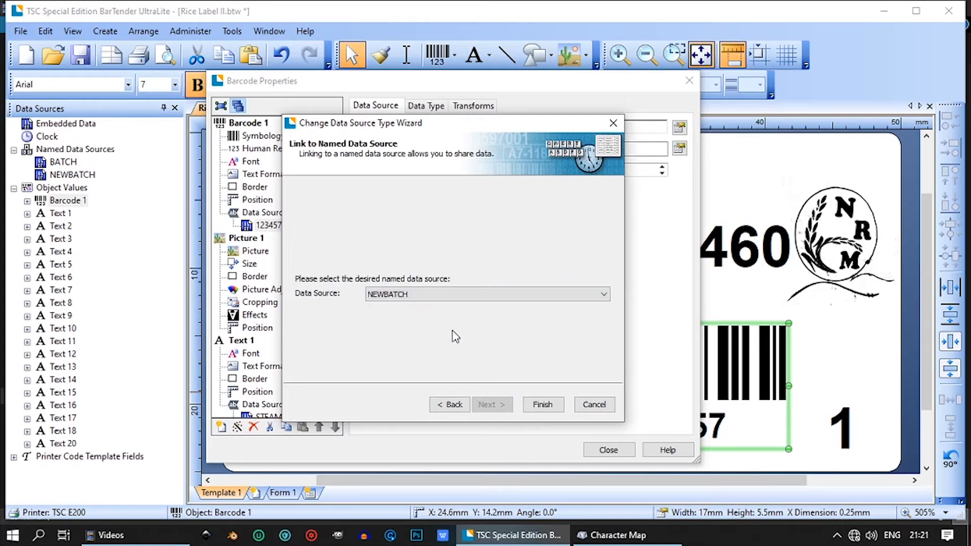
left_click(553, 403)
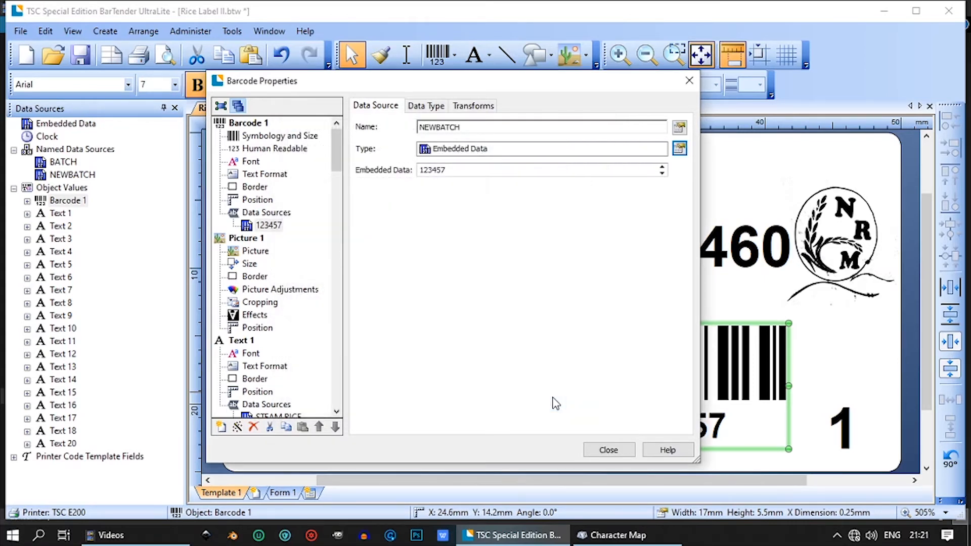
left_click(625, 455)
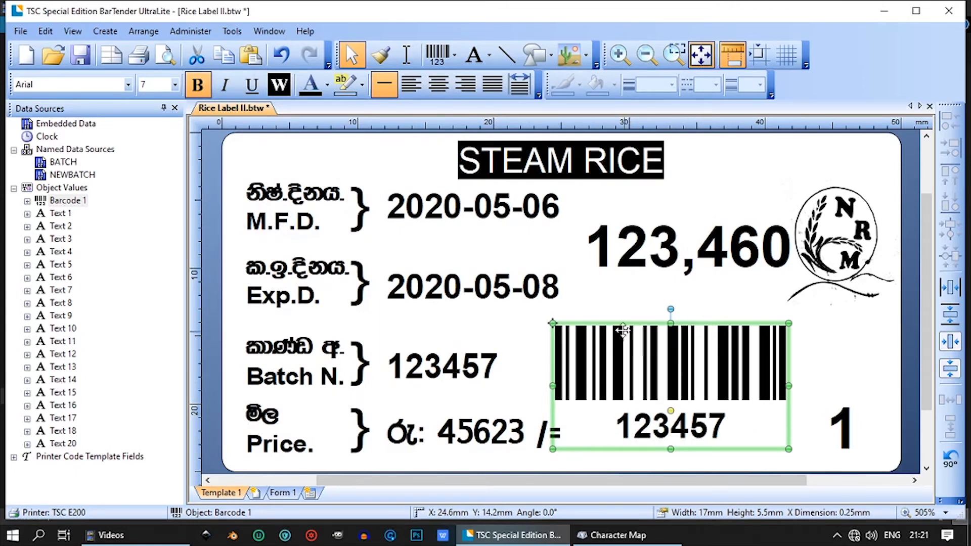
Step: Review the prefix and suffix settings of the price value on the label
double_click(502, 412)
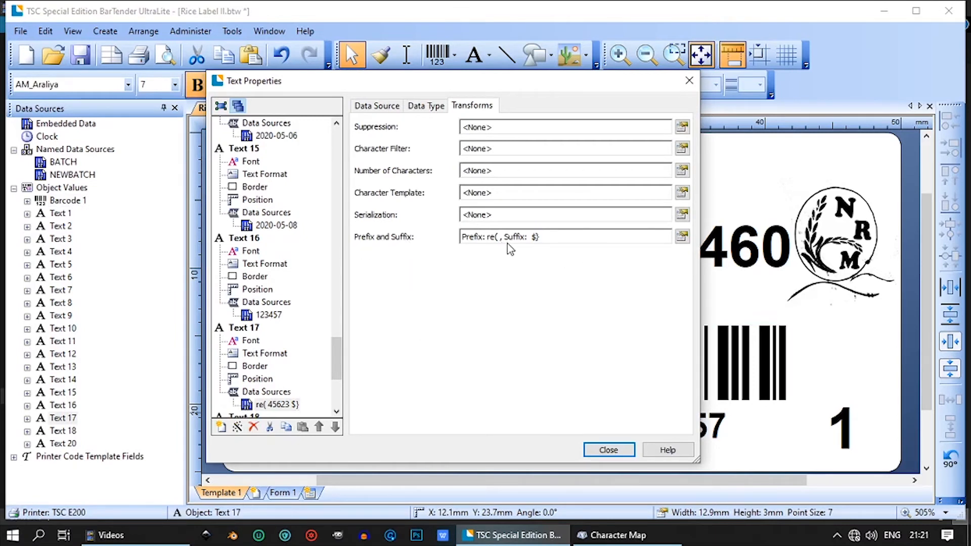
left_click(688, 238)
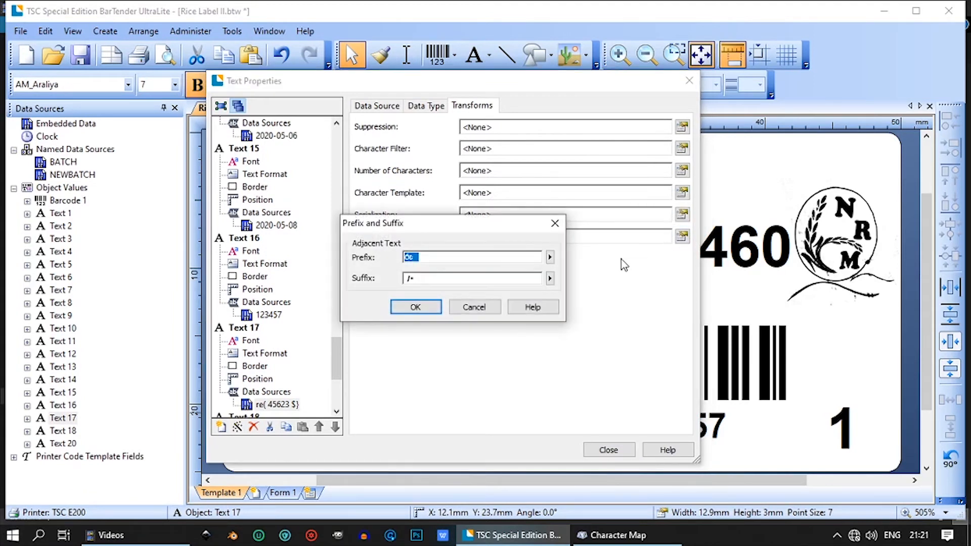
left_click(427, 258)
key("super")
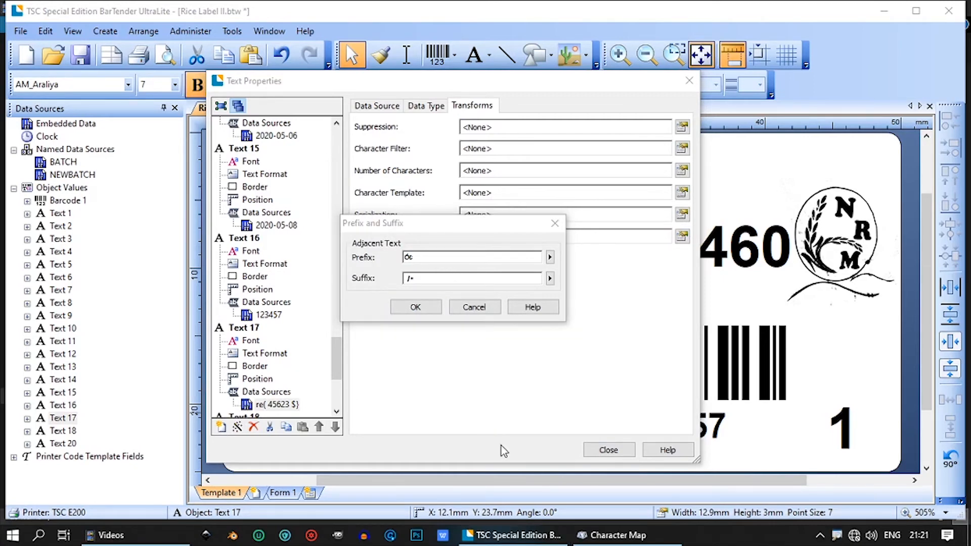
left_click(438, 235)
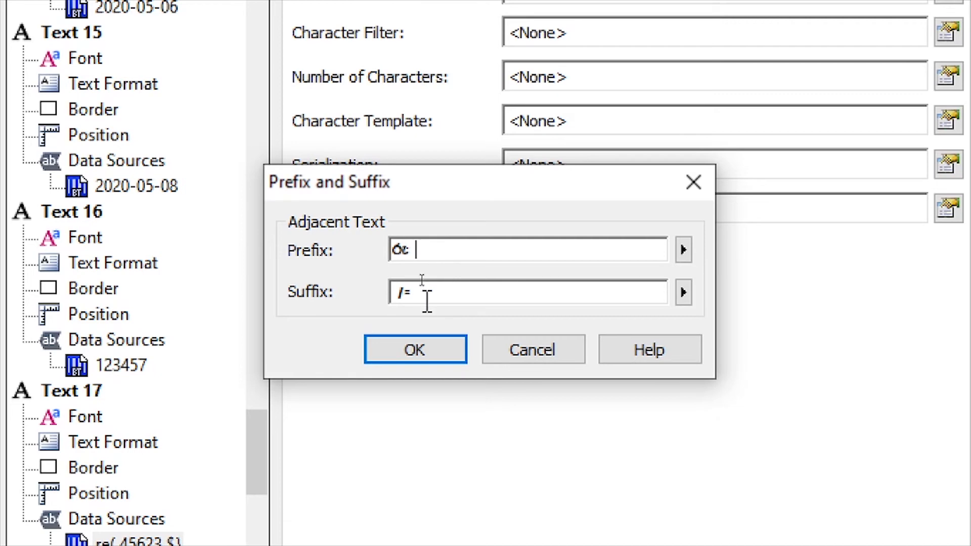
left_click(427, 292)
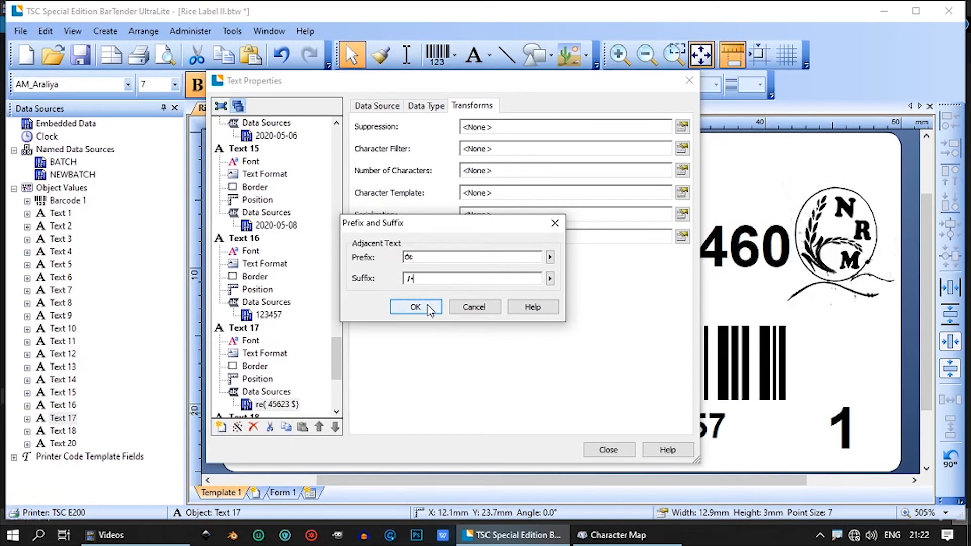
left_click(430, 308)
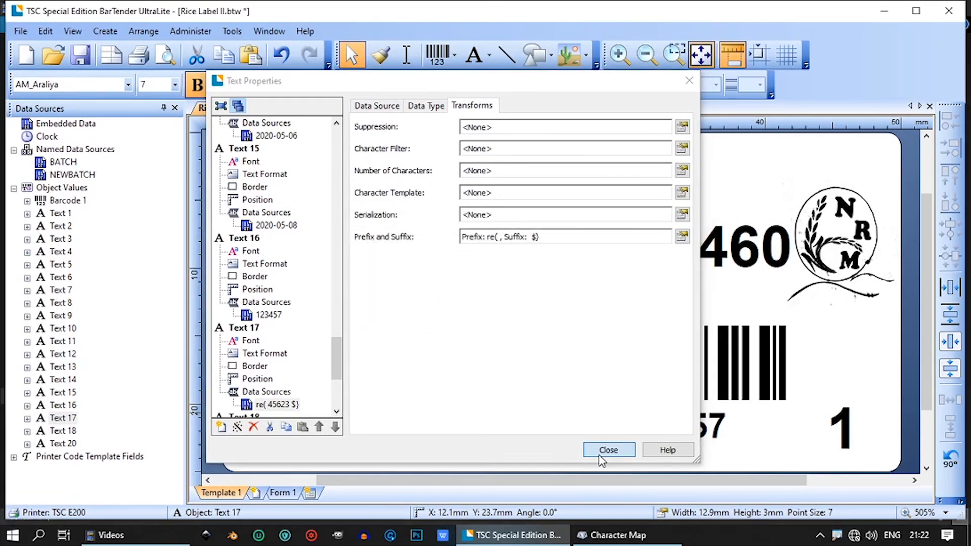
left_click(601, 453)
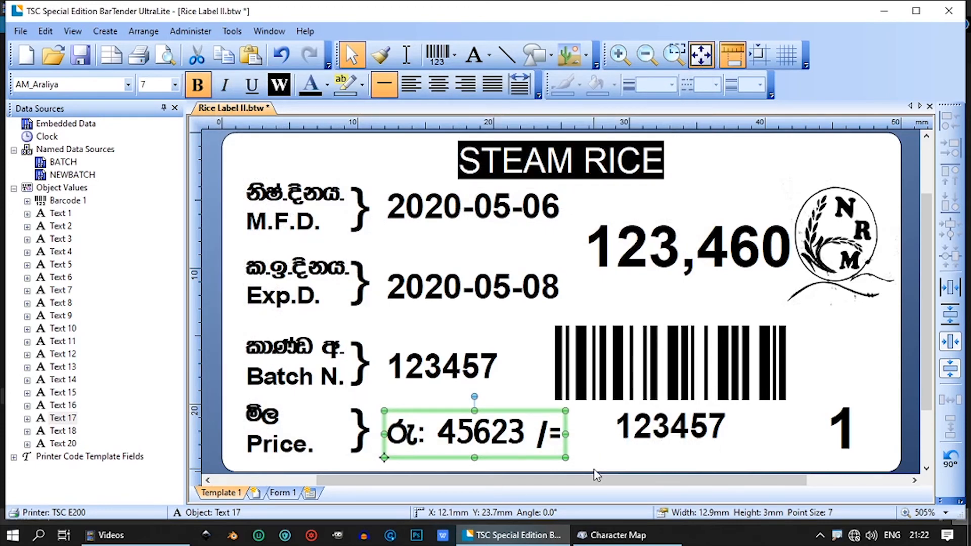
Step: Review the serialization settings of the large counter number beside the barcode and preview its serialized sequence
double_click(827, 443)
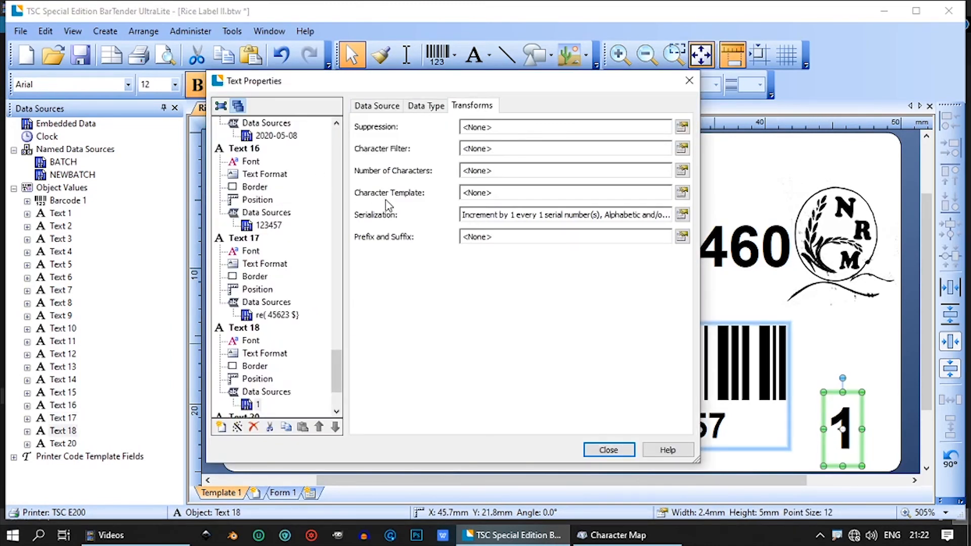
left_click(683, 215)
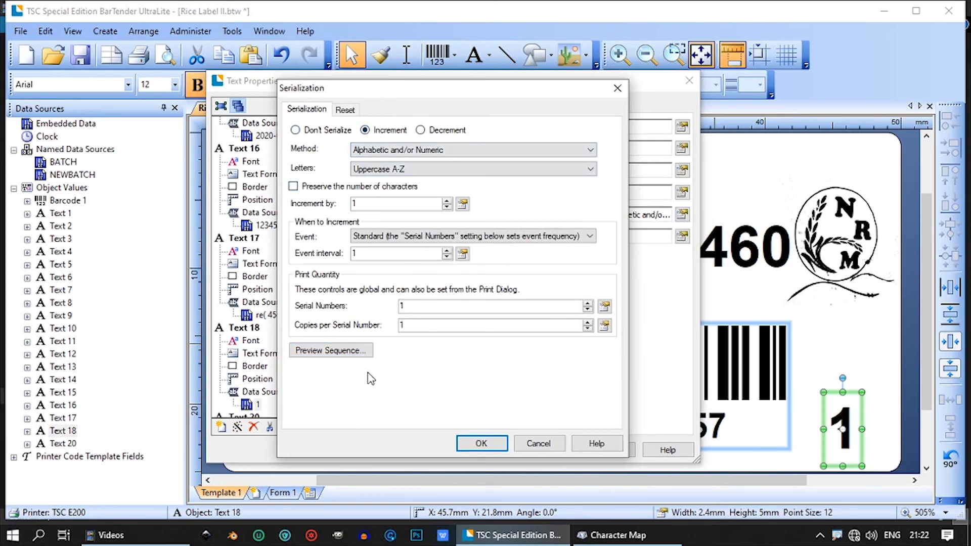
left_click(365, 351)
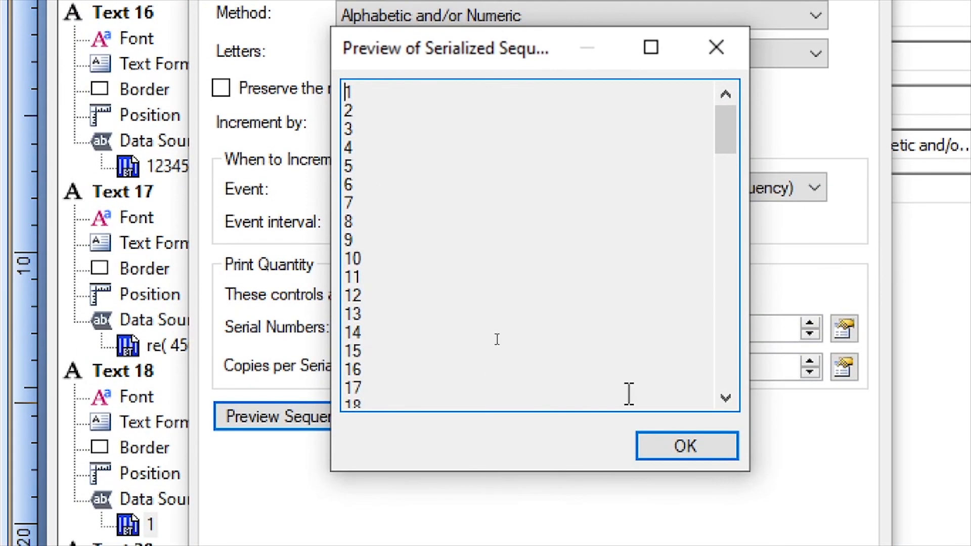
left_click(688, 522)
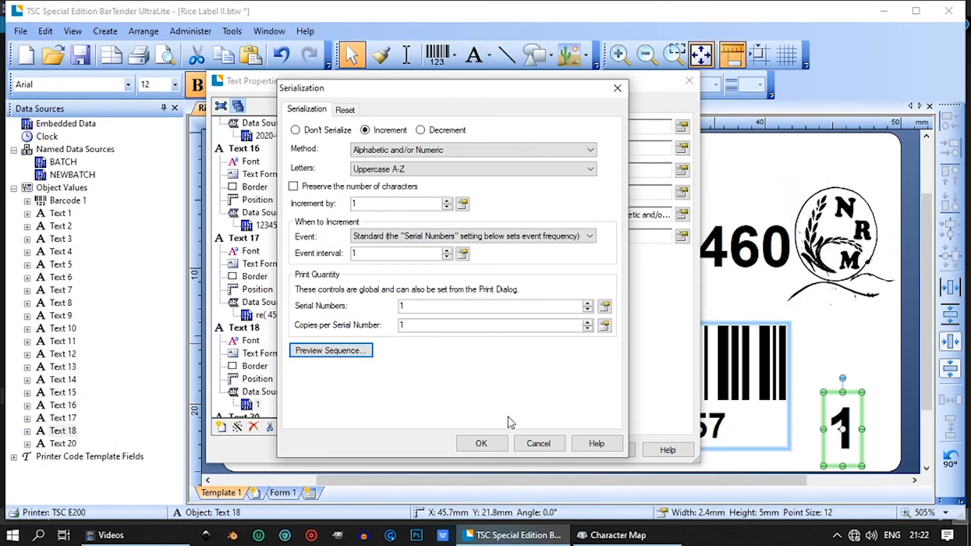
left_click(493, 443)
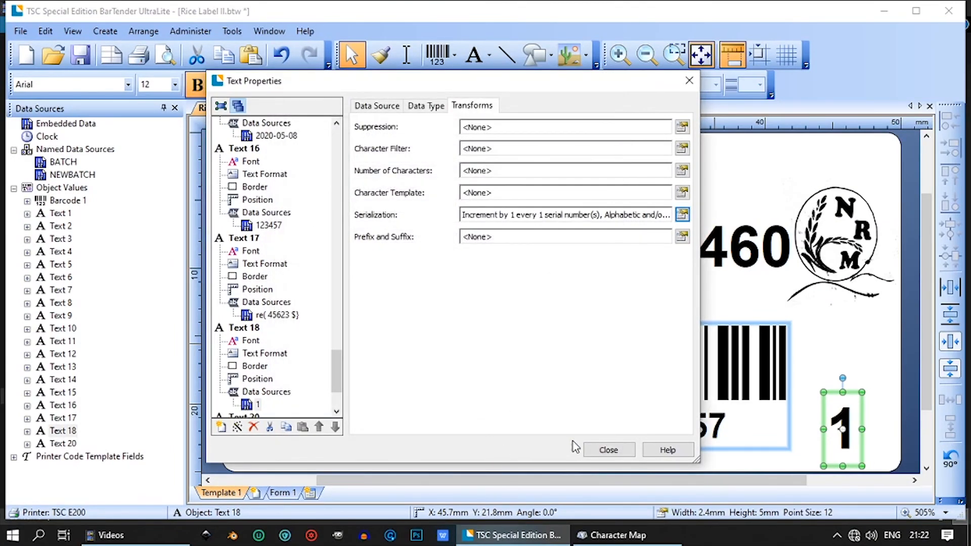
left_click(607, 449)
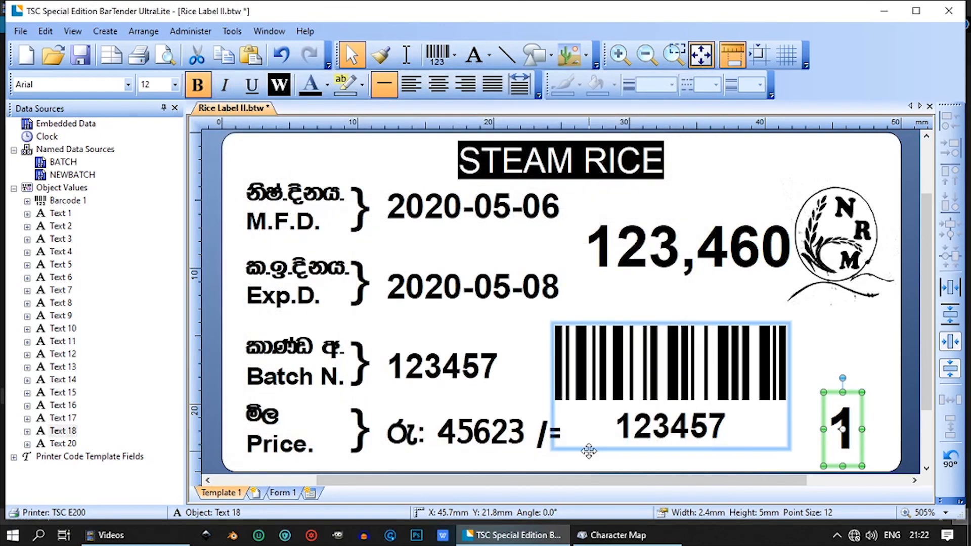